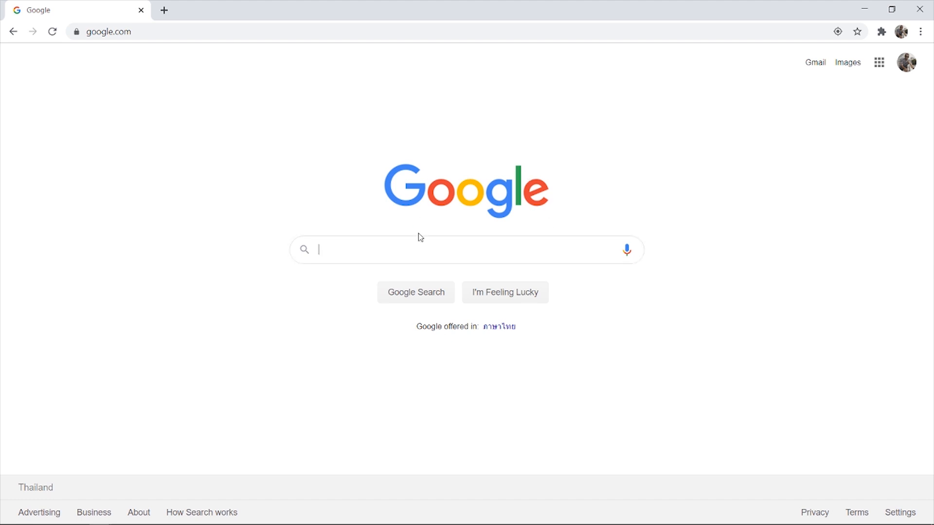
Search Google for 'clown' and run the Clownfish suggestion to load the results
click(417, 255)
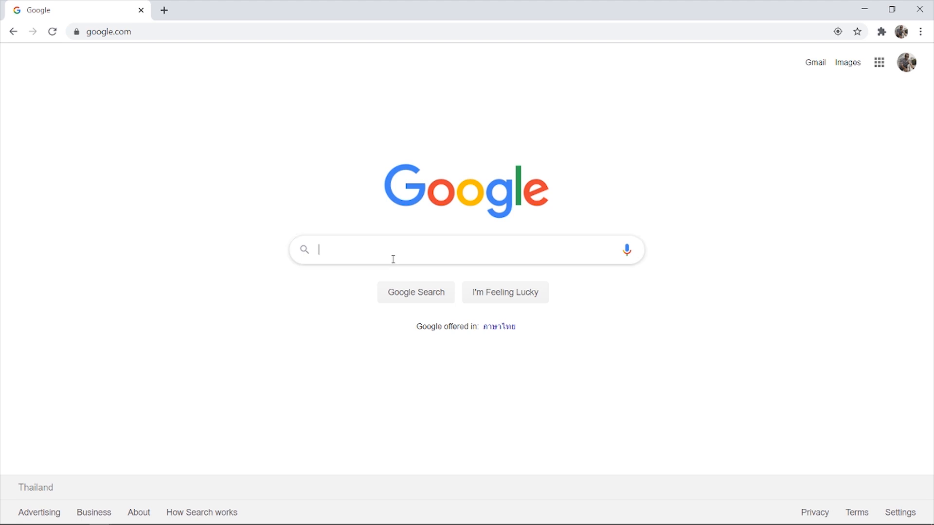
text(clown)
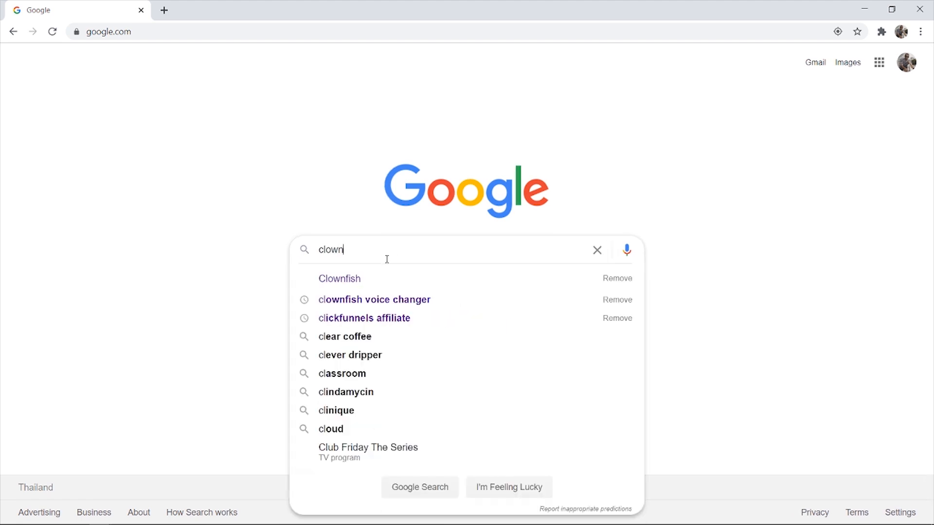
click(375, 285)
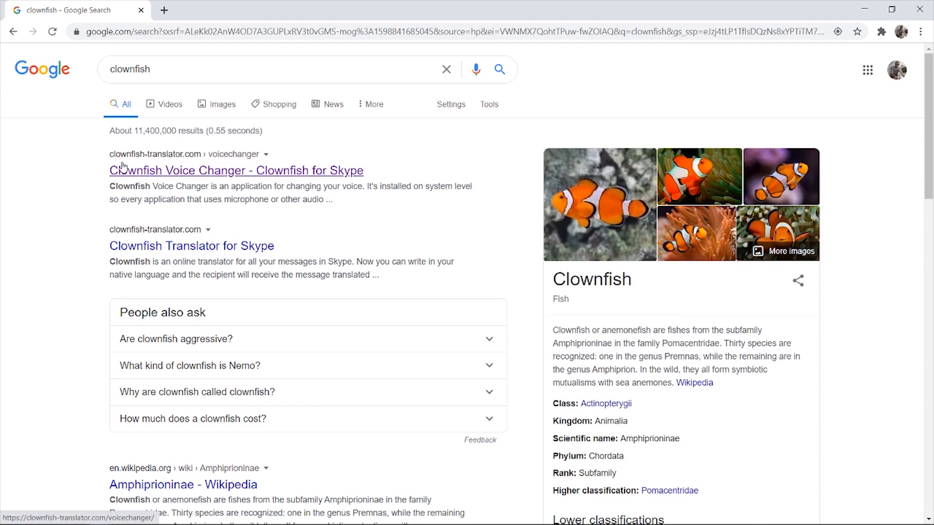
Load the Clownfish Voice Changer site and skim its heading and voice effects list
click(186, 170)
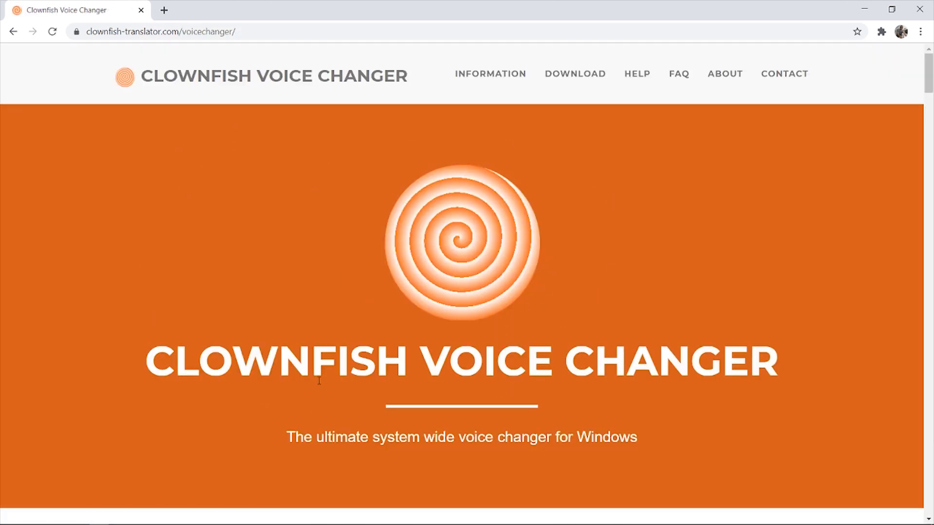
drag(150, 362, 774, 350)
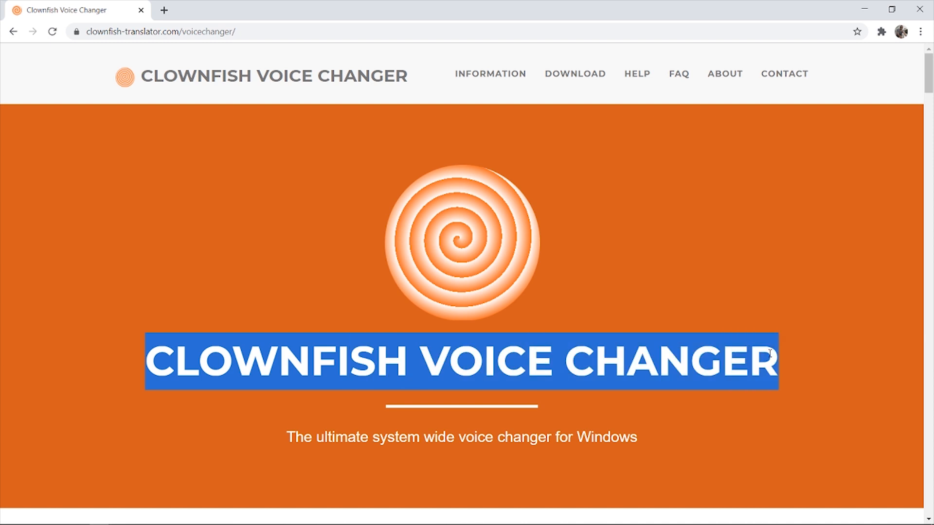
click(769, 354)
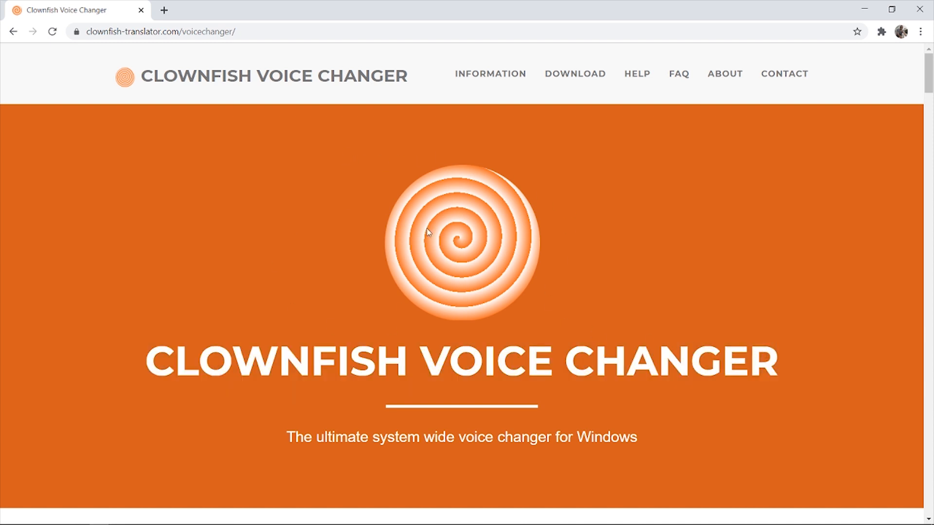
scroll(385, 295, down, 3)
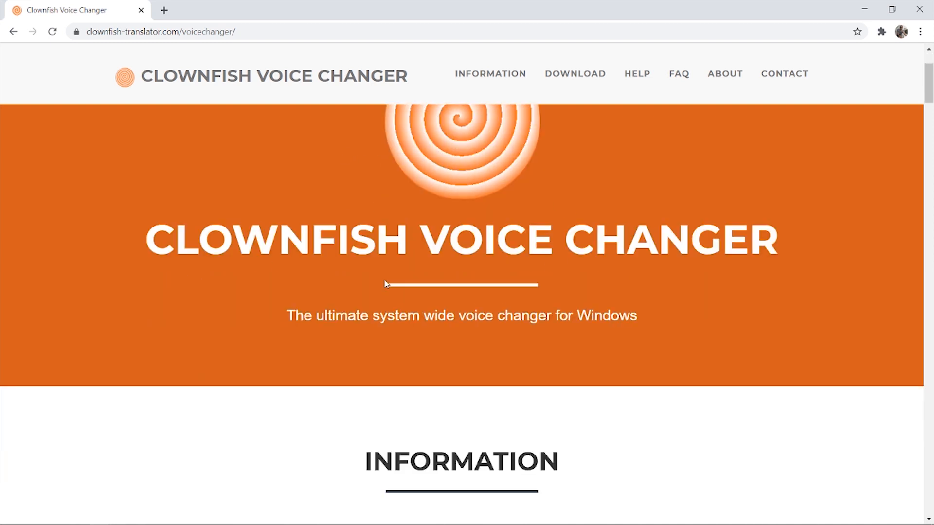
scroll(424, 307, down, 3)
scroll(452, 321, down, 2)
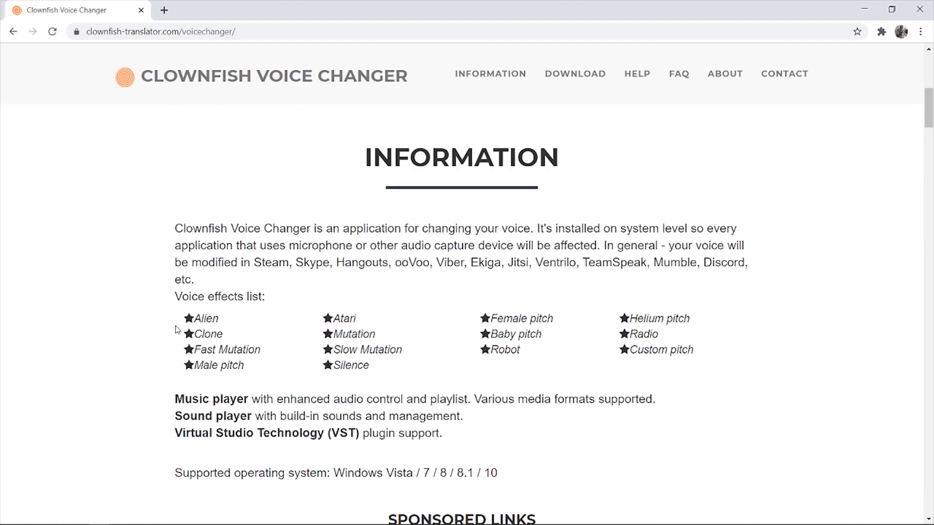
drag(183, 318, 666, 355)
click(666, 354)
scroll(511, 328, down, 2)
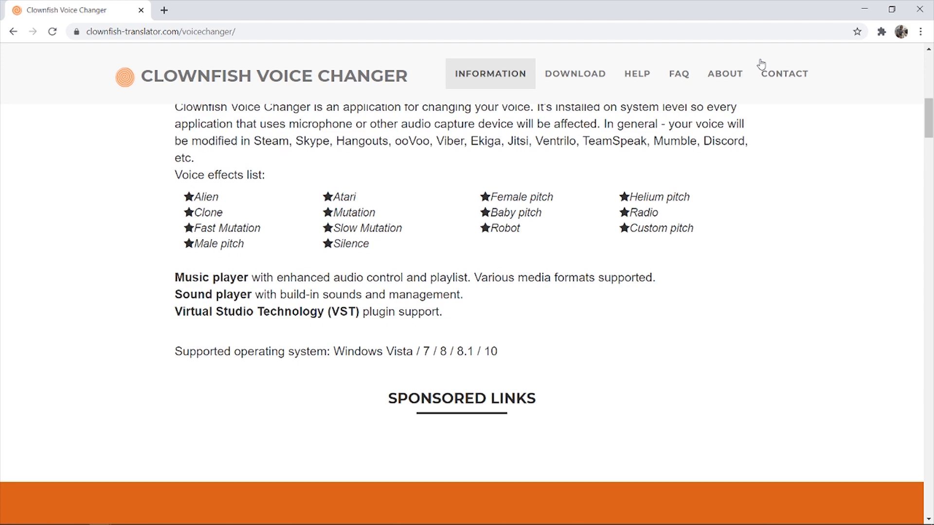
Jump to the site's Download V1.30 section via the DOWNLOAD navigation link
click(561, 74)
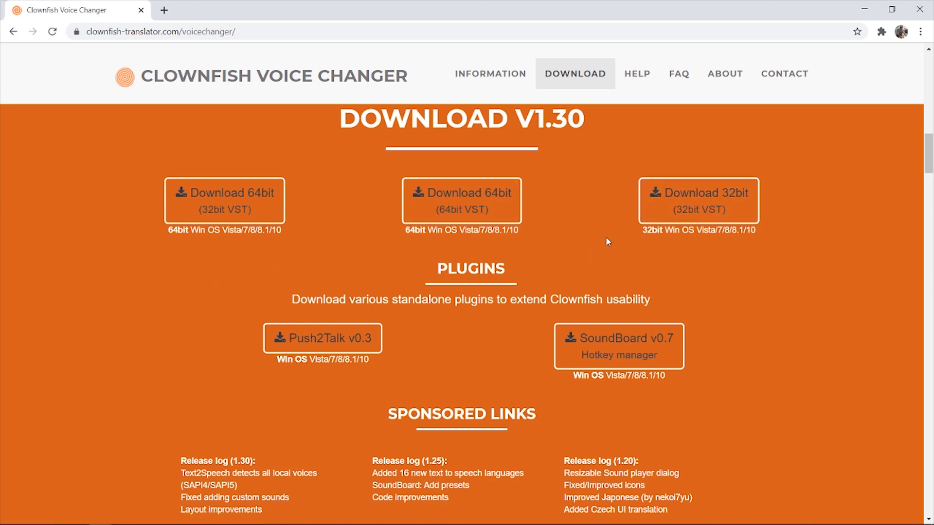
key(super)
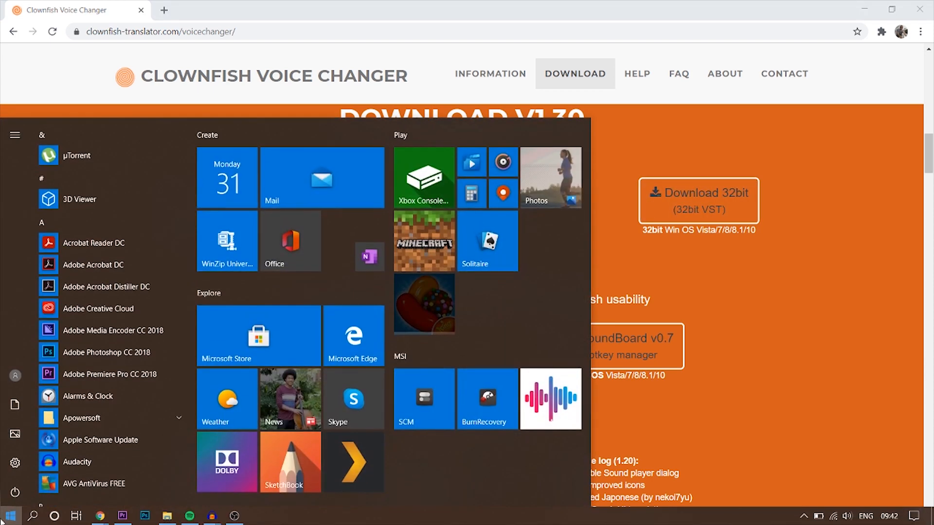
key(super)
text(sys)
key(Return)
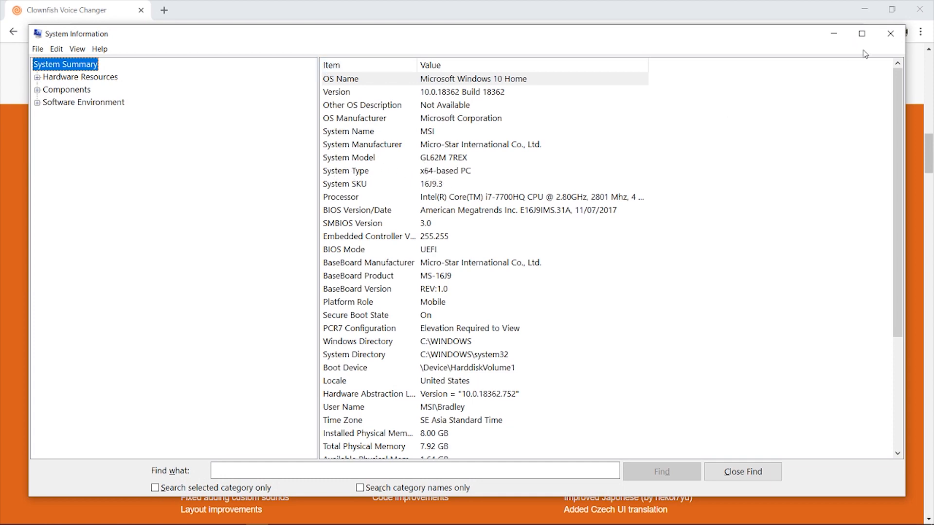
click(890, 32)
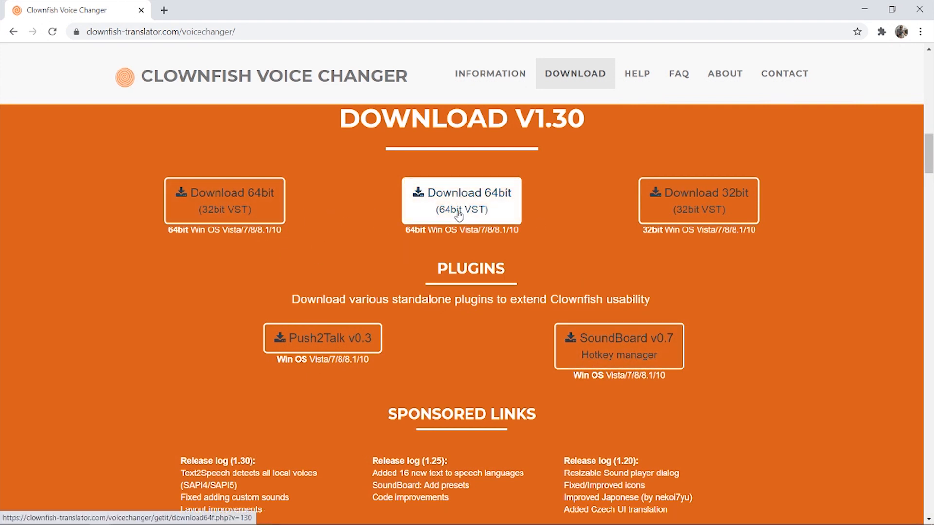
Show Chrome's Downloads list to reach the VoiceChanger64f(1.30).exe installer
key(ctrl+j)
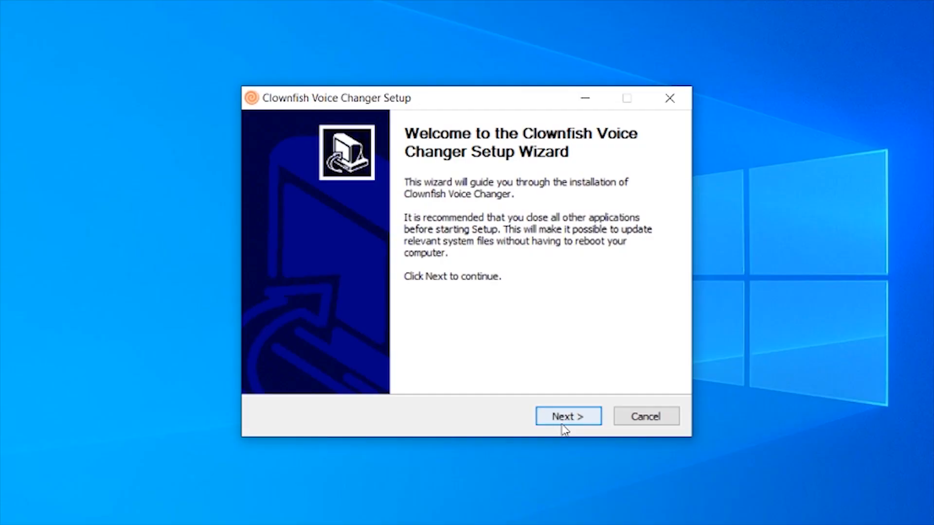
Run the setup wizard through with the default Program Files folder, install, and finish it
click(567, 419)
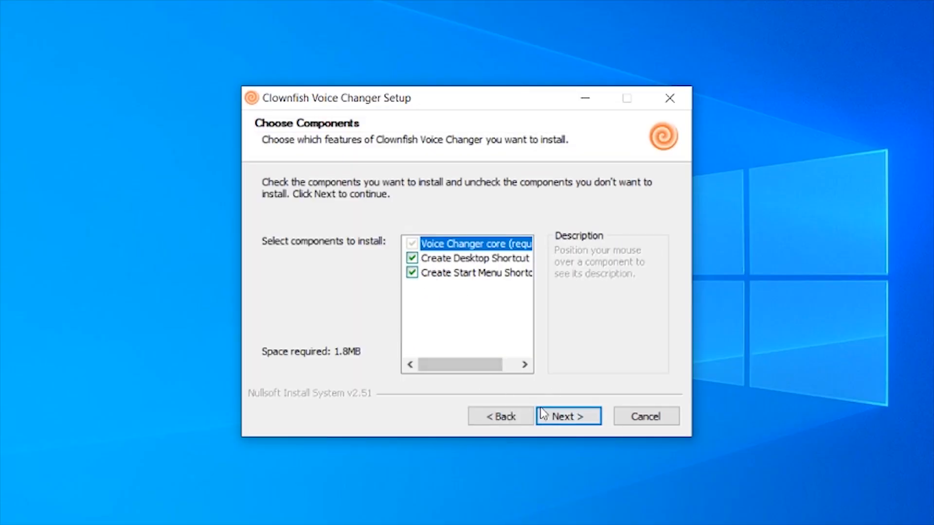
click(568, 417)
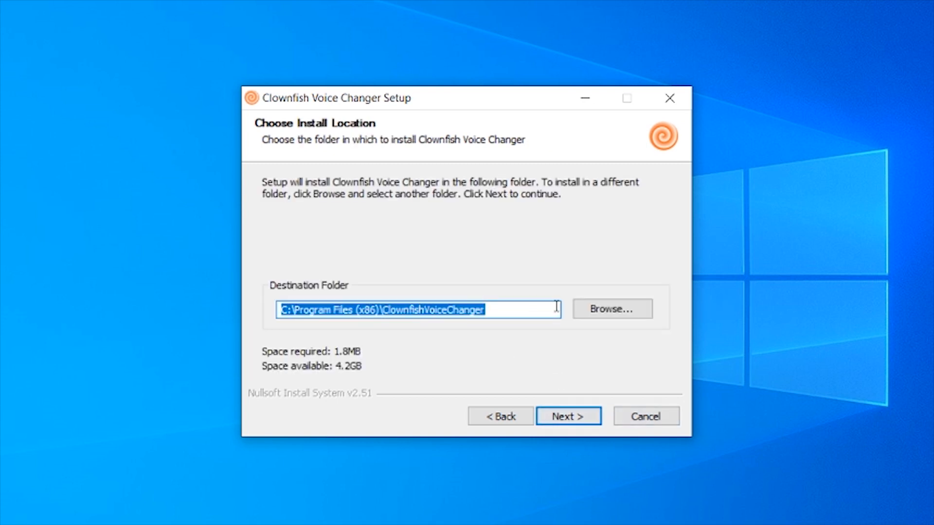
click(568, 416)
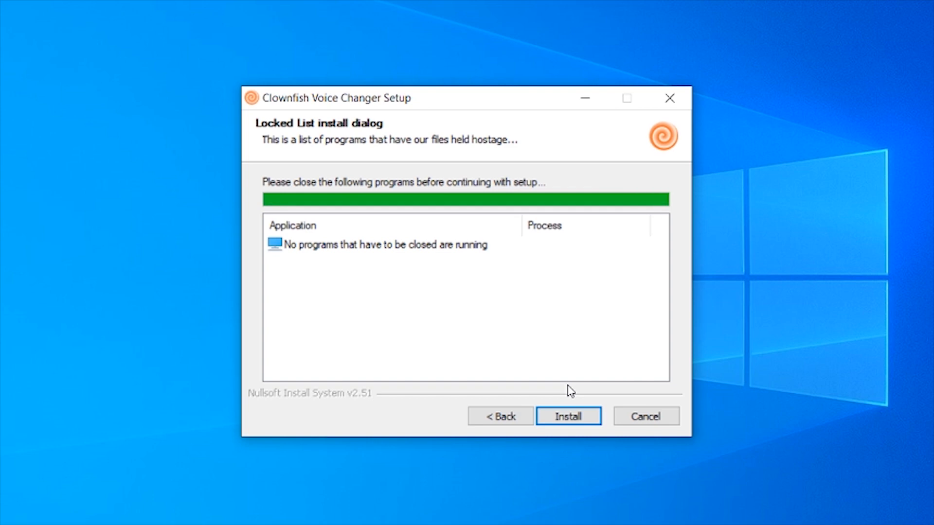
click(567, 416)
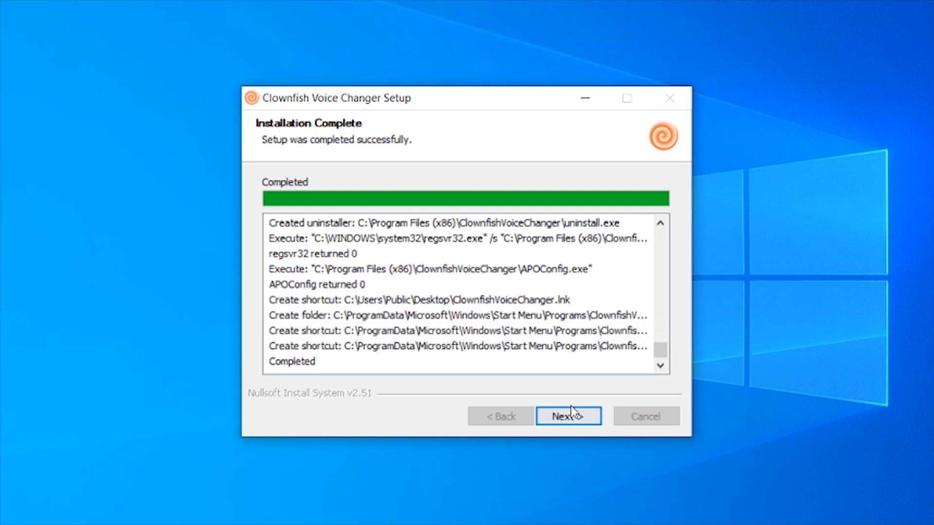
click(569, 417)
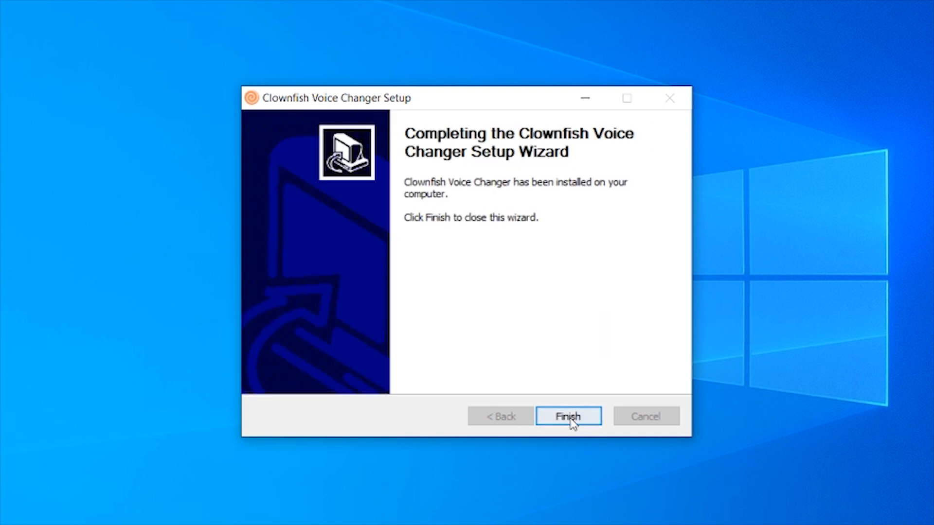
click(572, 421)
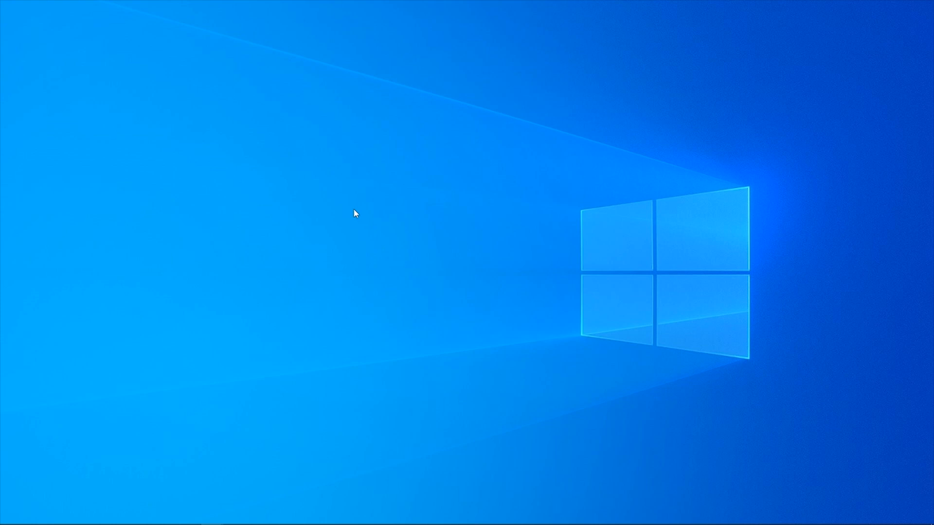
Find ClownfishVoiceChanger in the Start menu search and launch it
click(11, 516)
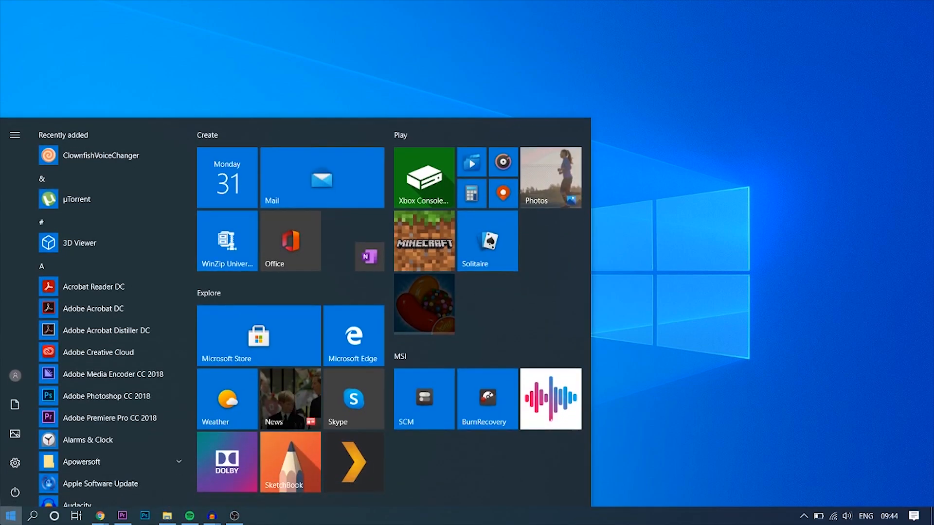
text(clo)
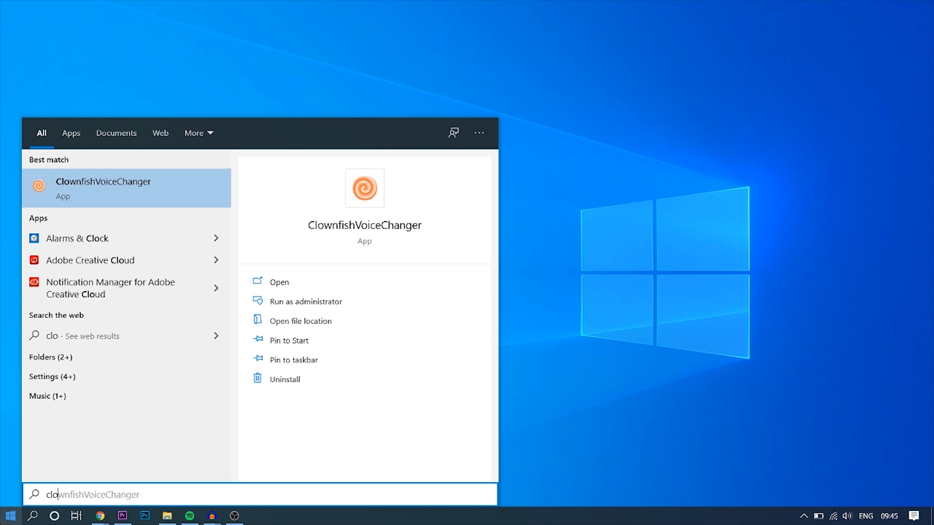
click(63, 190)
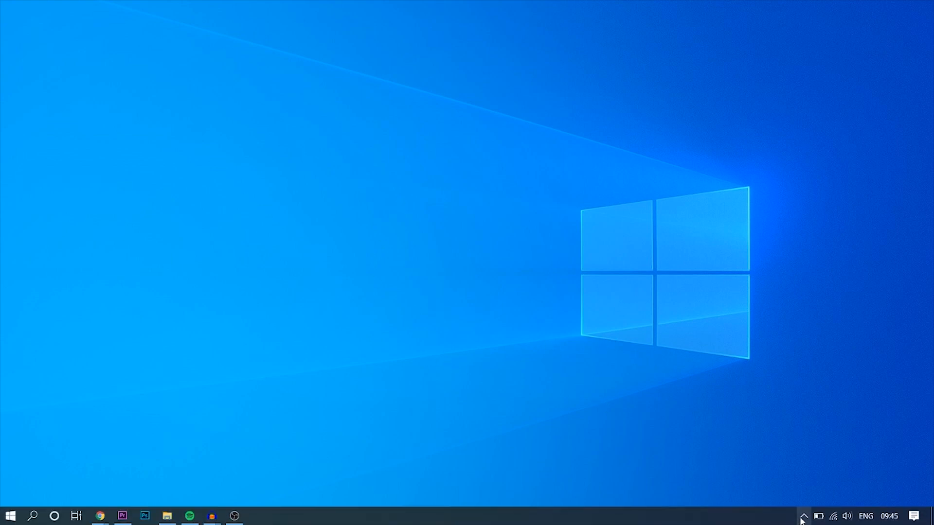
Reveal the tray overflow icons and bring up Clownfish Voice Changer's context menu
click(804, 516)
mouse_move(803, 471)
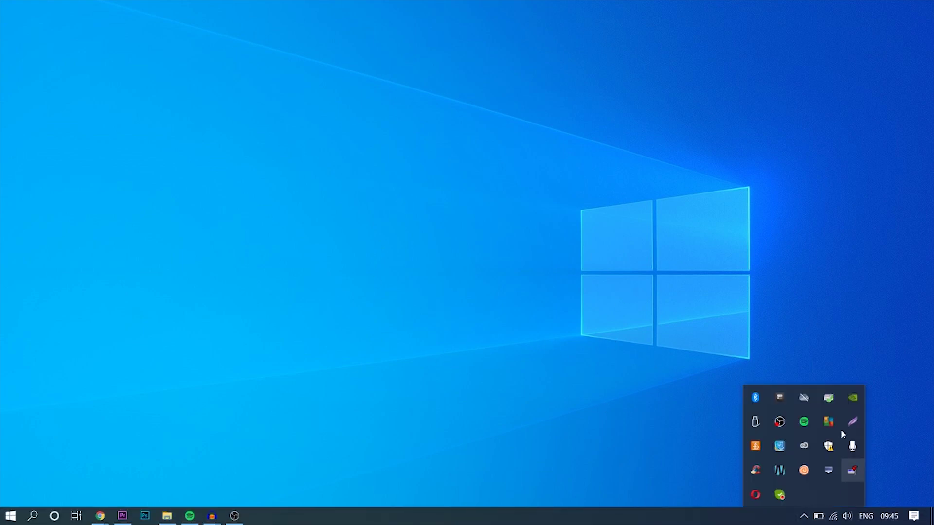
right_click(804, 471)
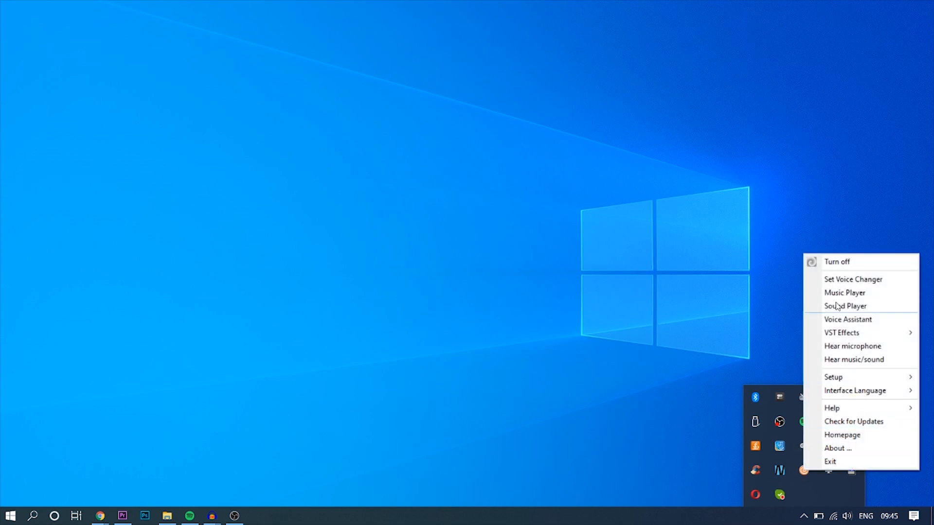
Choose Set Voice Changer, move its window higher, and expand the Effect mixer / Chainer panel
click(855, 282)
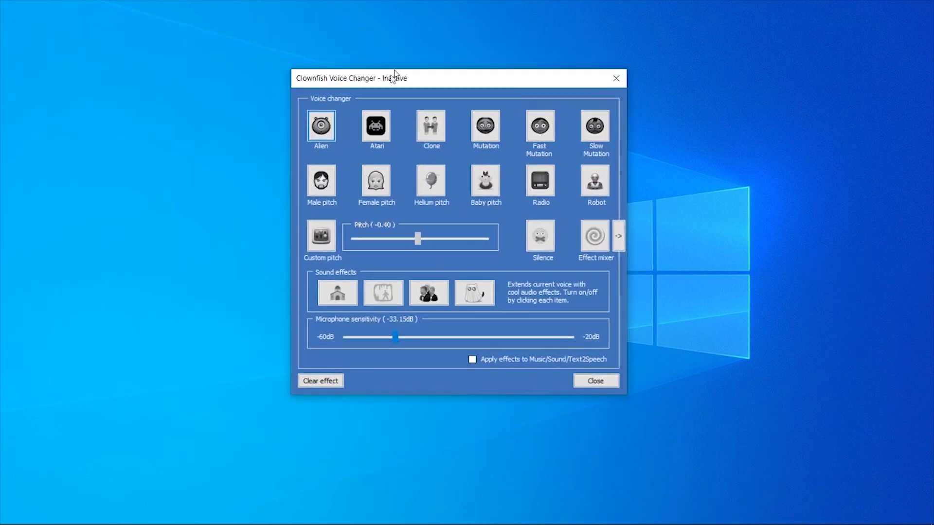
drag(395, 78, 340, 50)
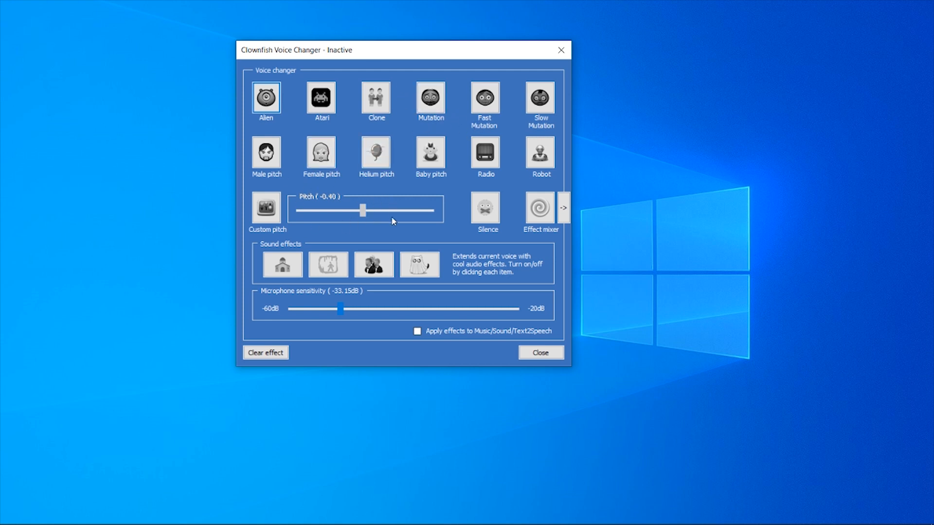
click(556, 216)
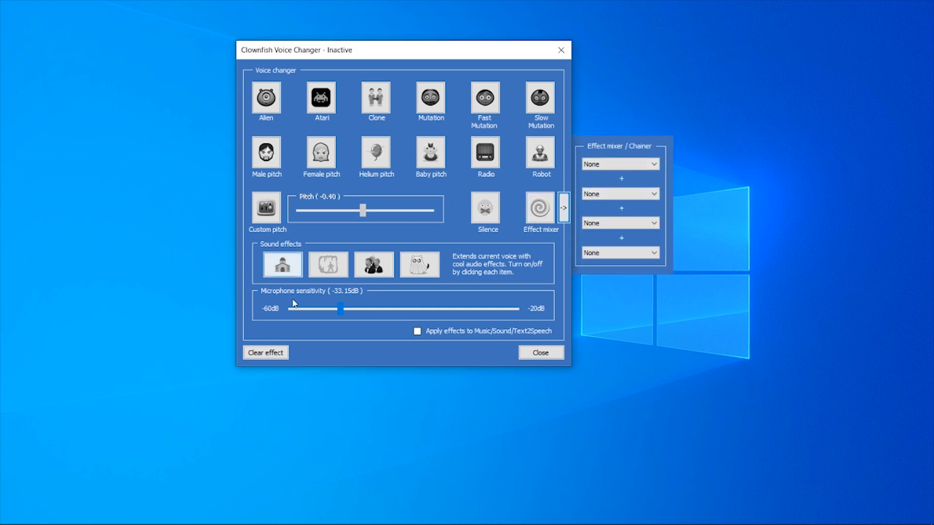
click(282, 264)
click(804, 516)
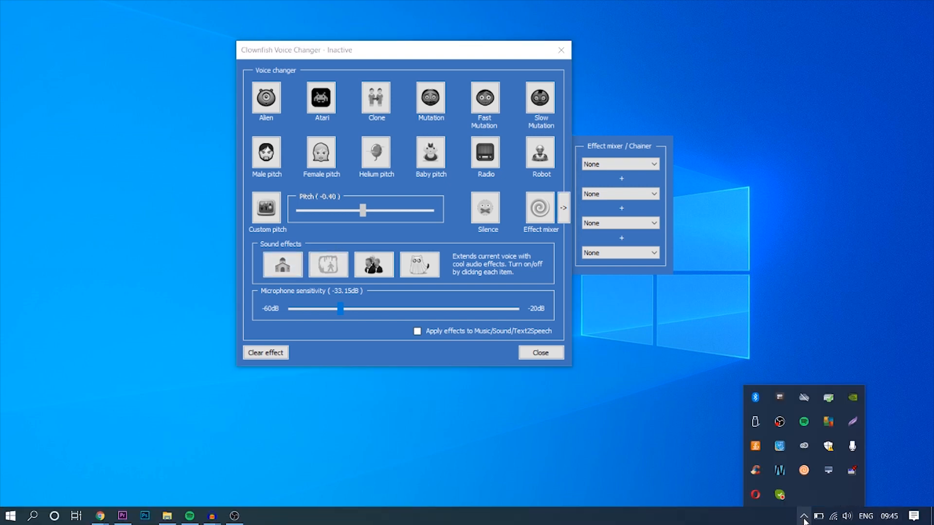
right_click(806, 473)
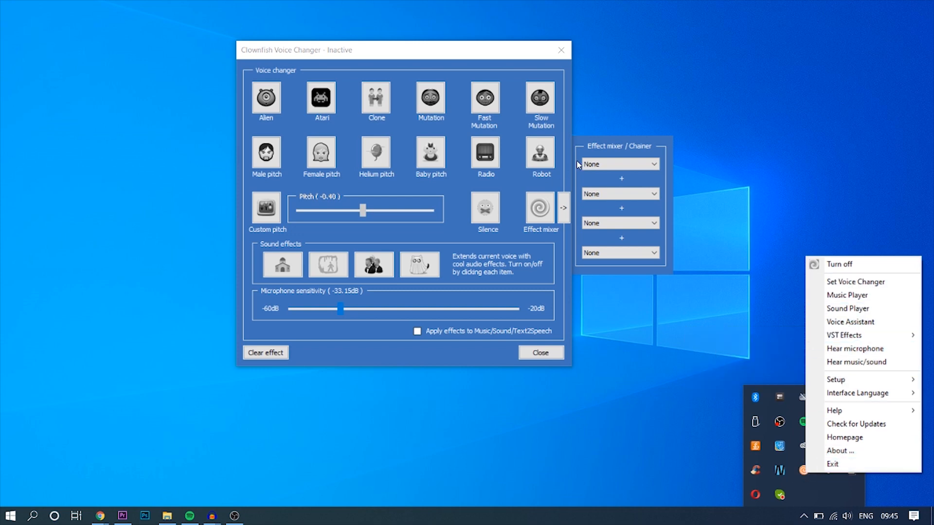
click(425, 60)
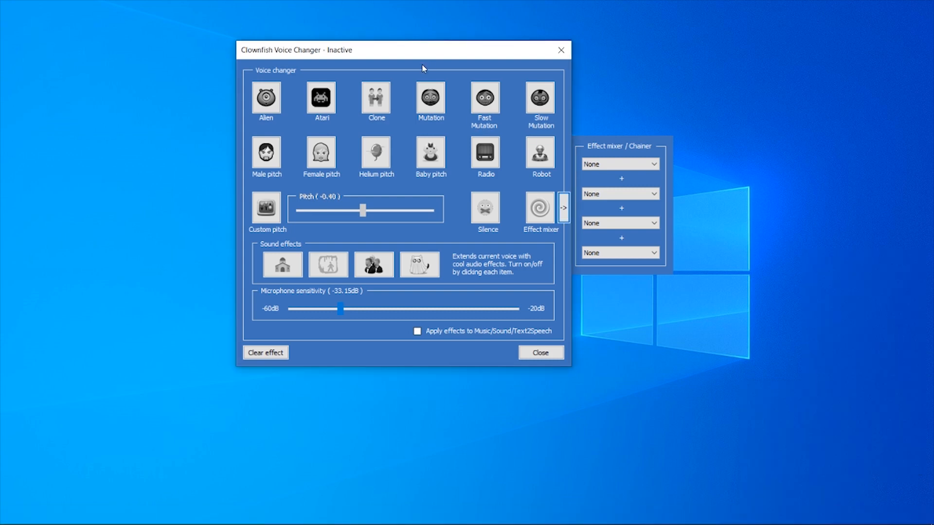